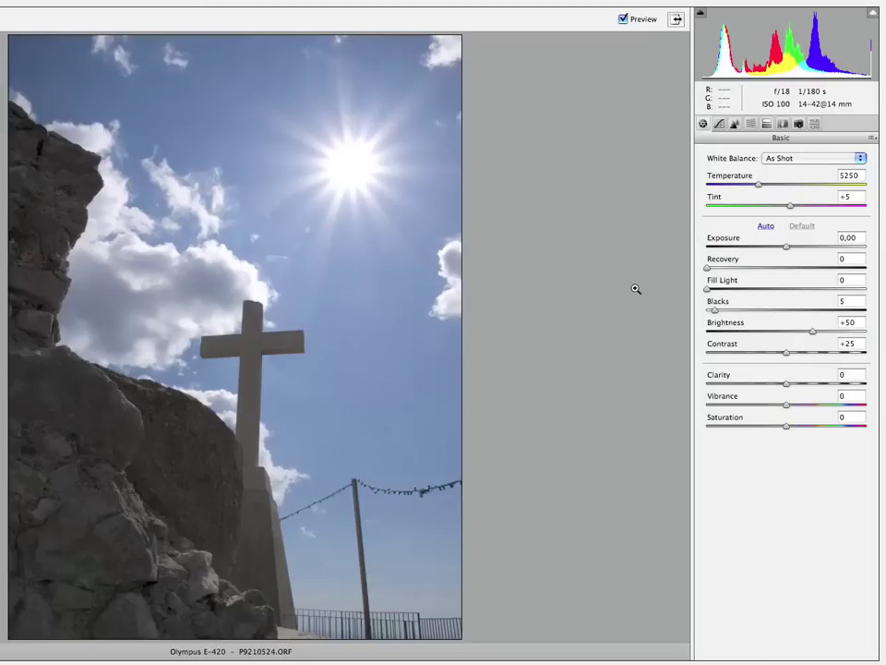
Preview the saved black-and-white Image Settings, then revert to colour Camera Raw Defaults (Brightness +50, Contrast +25).
click(871, 138)
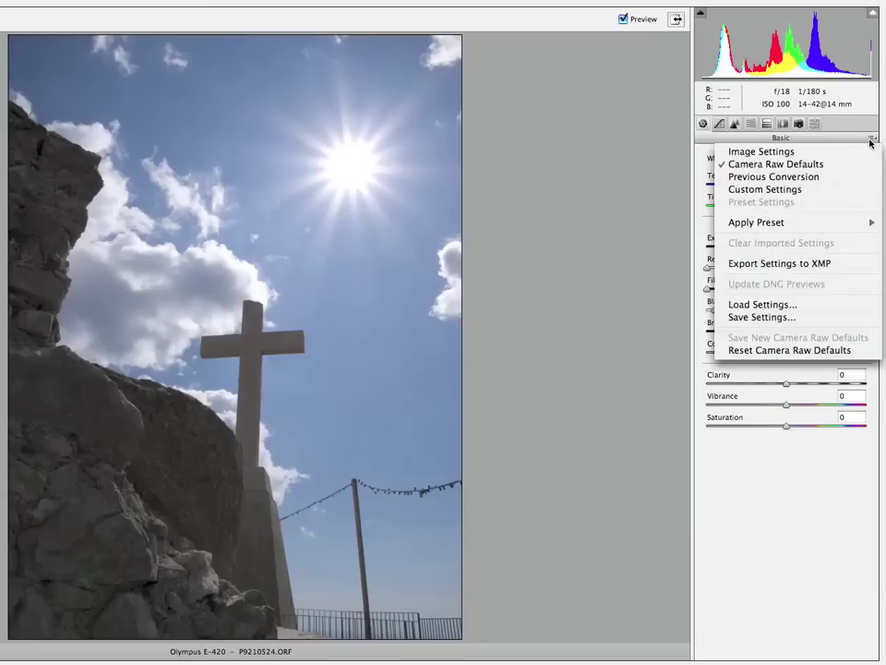
click(850, 152)
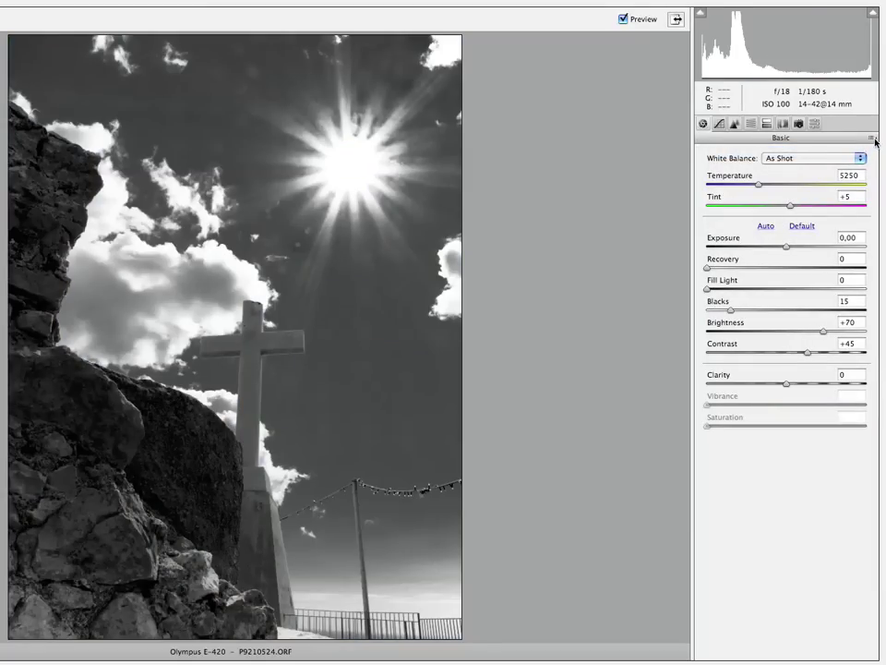
click(871, 138)
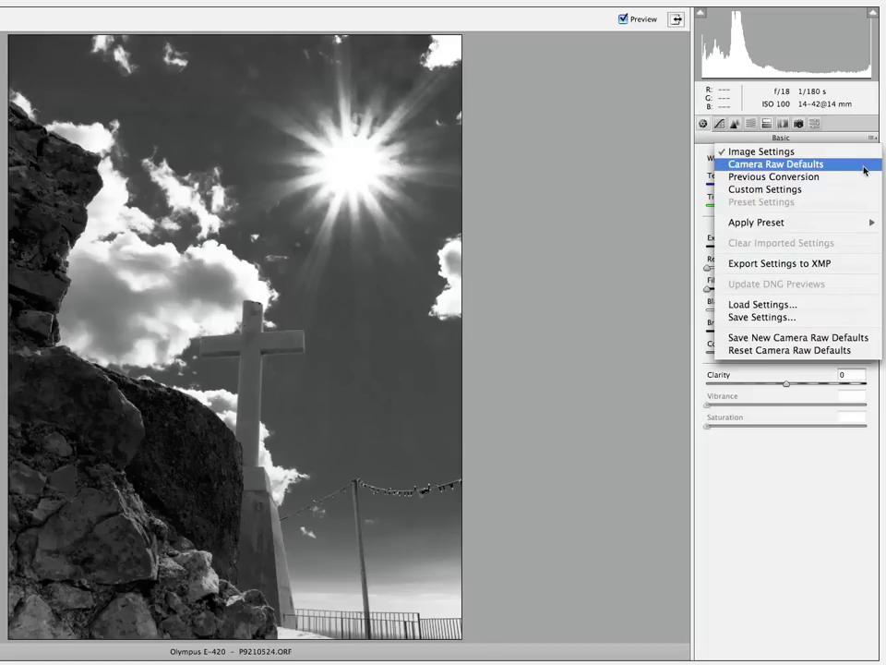
click(864, 169)
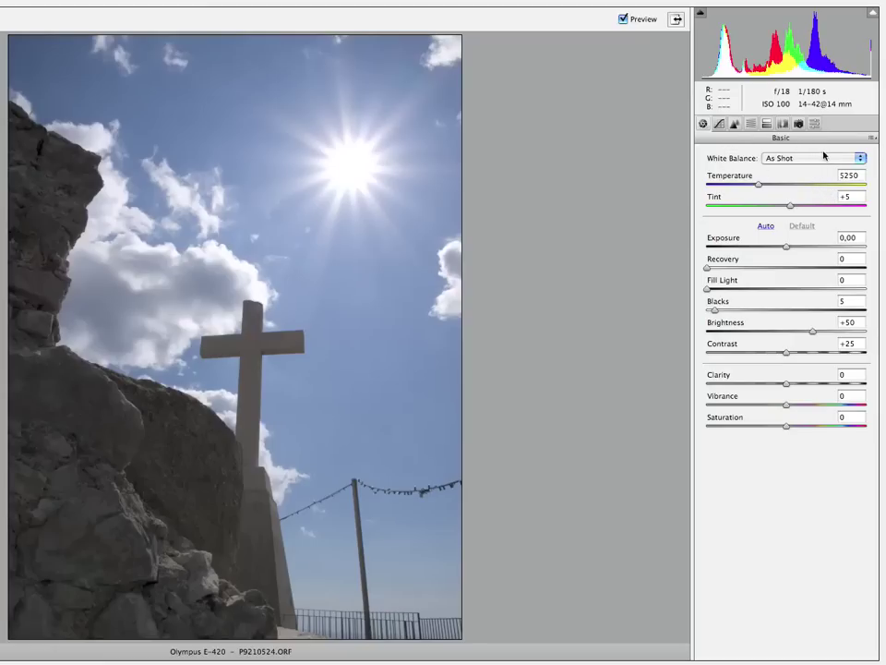
click(751, 123)
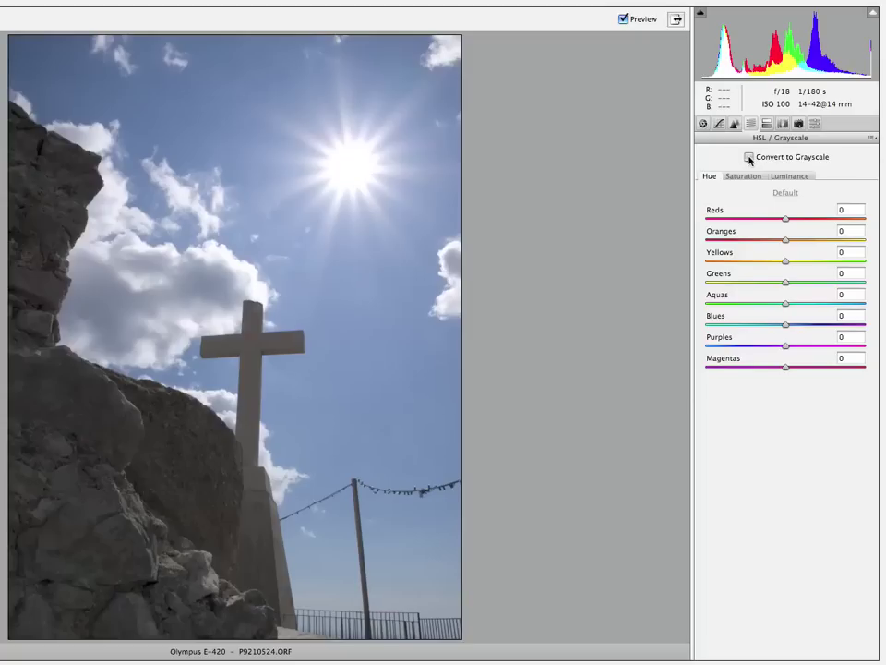
click(750, 157)
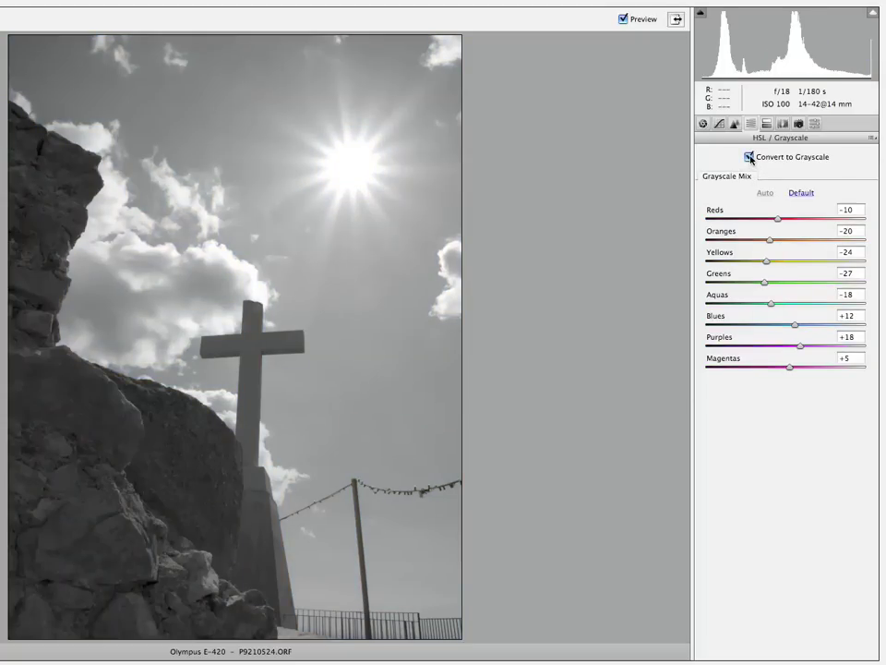
click(749, 157)
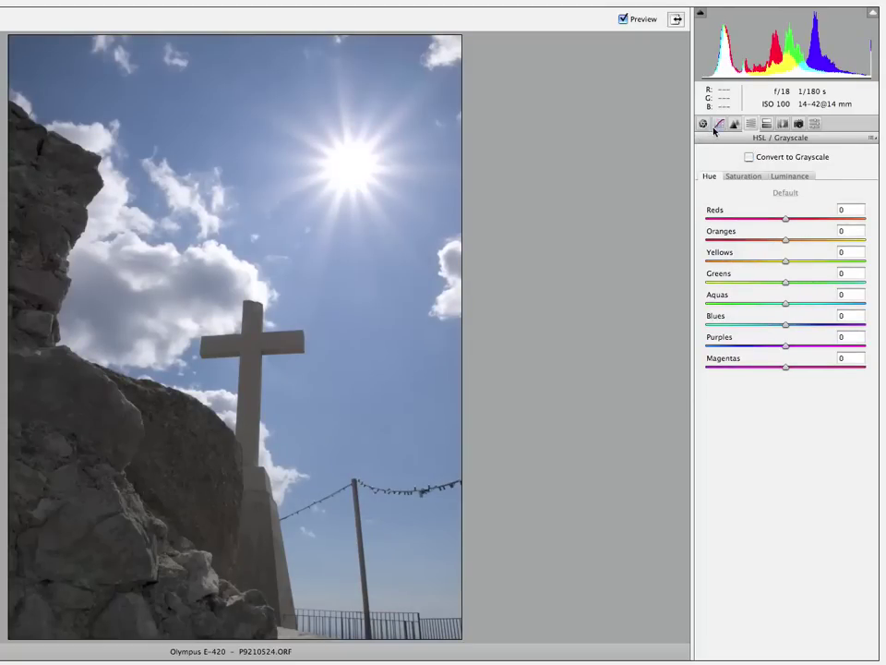
click(873, 140)
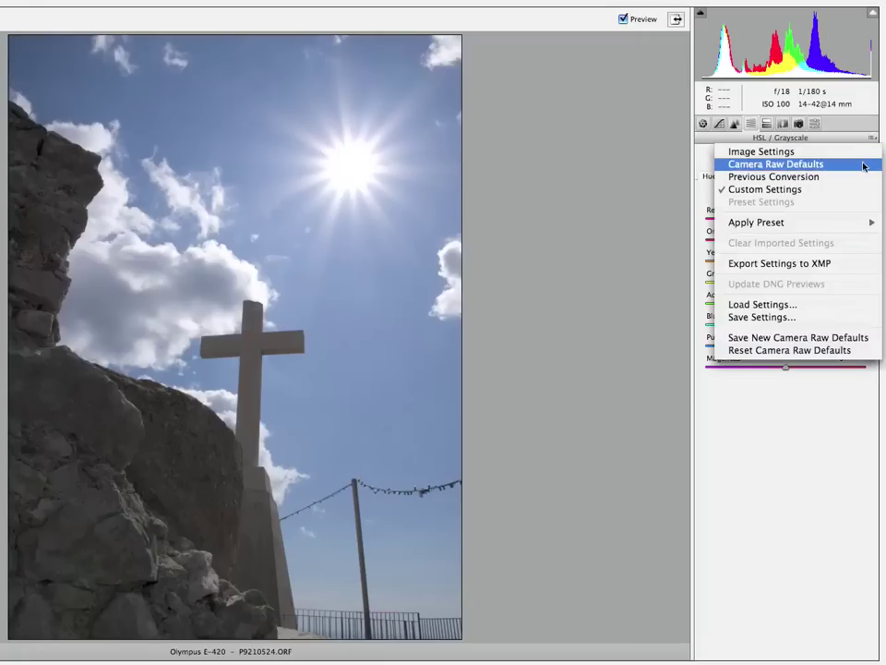
click(864, 165)
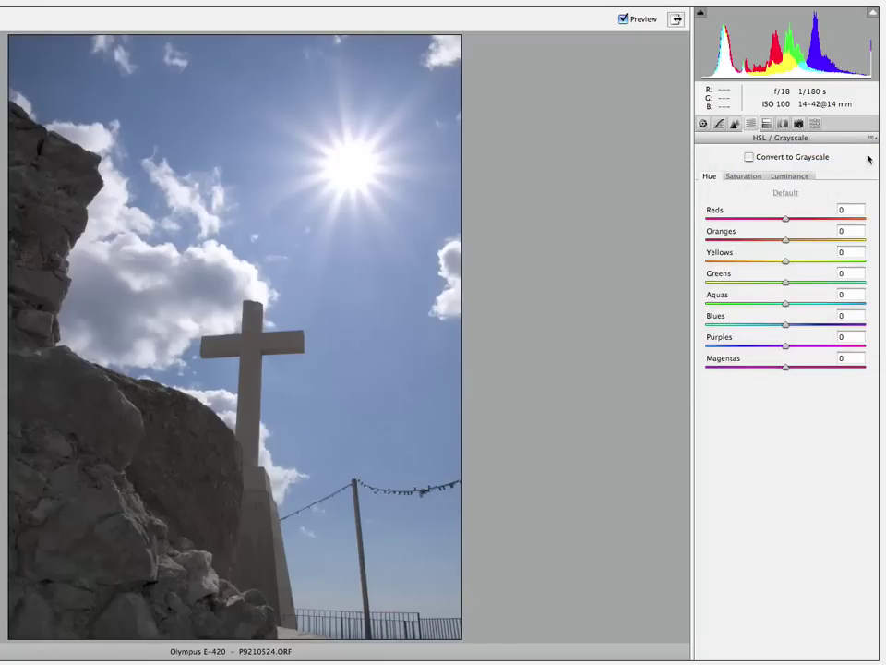
Reapply the photo's black-and-white Image Settings and show its tone curve (Highlights +70, Lights +10, Darks +50, Shadows -50).
click(703, 123)
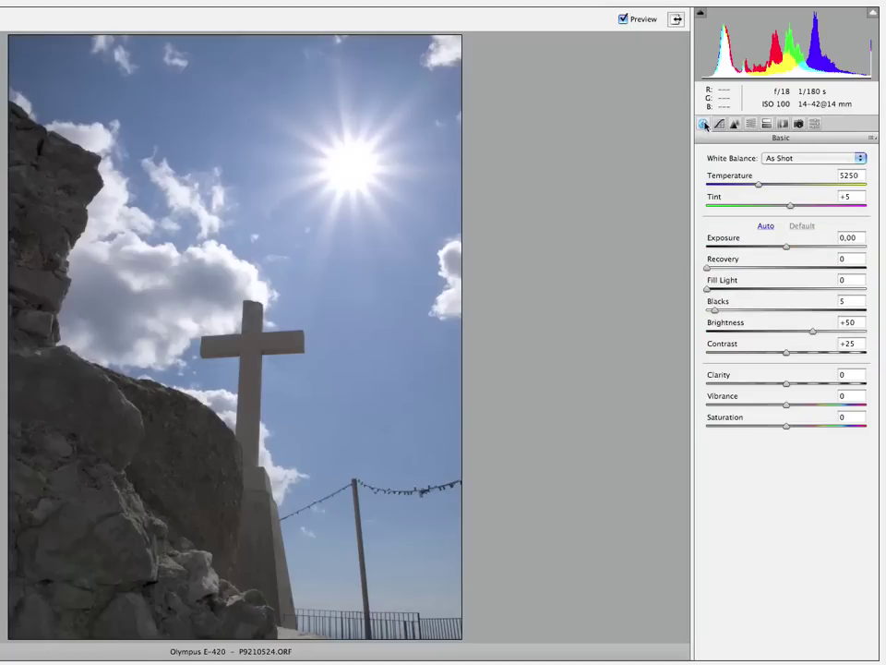
click(873, 139)
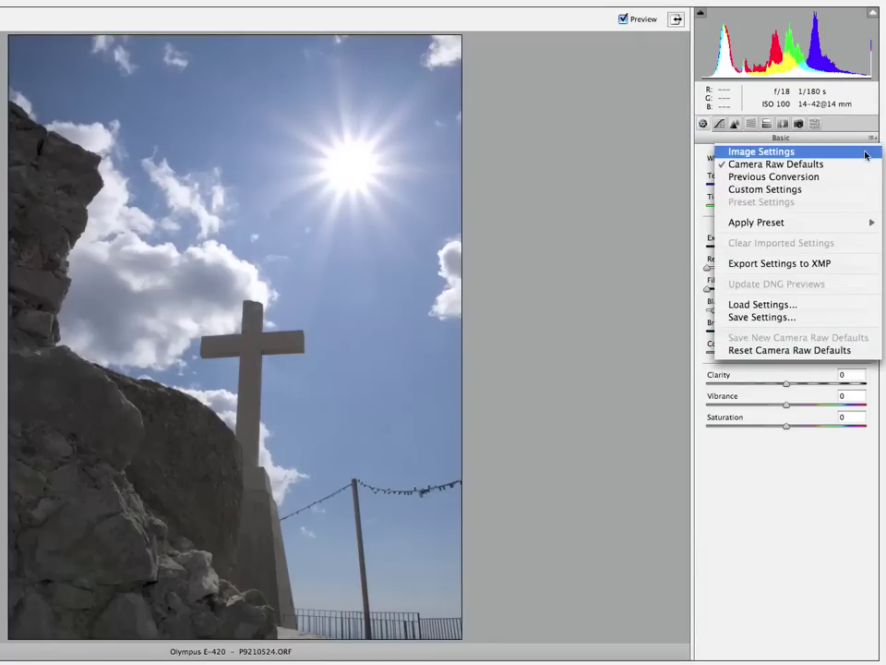
click(861, 154)
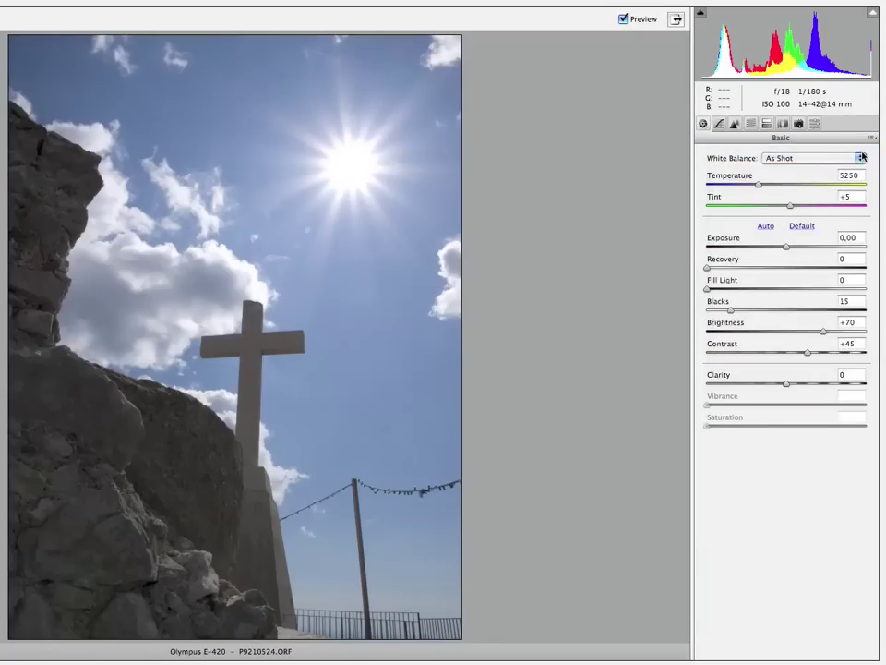
click(719, 124)
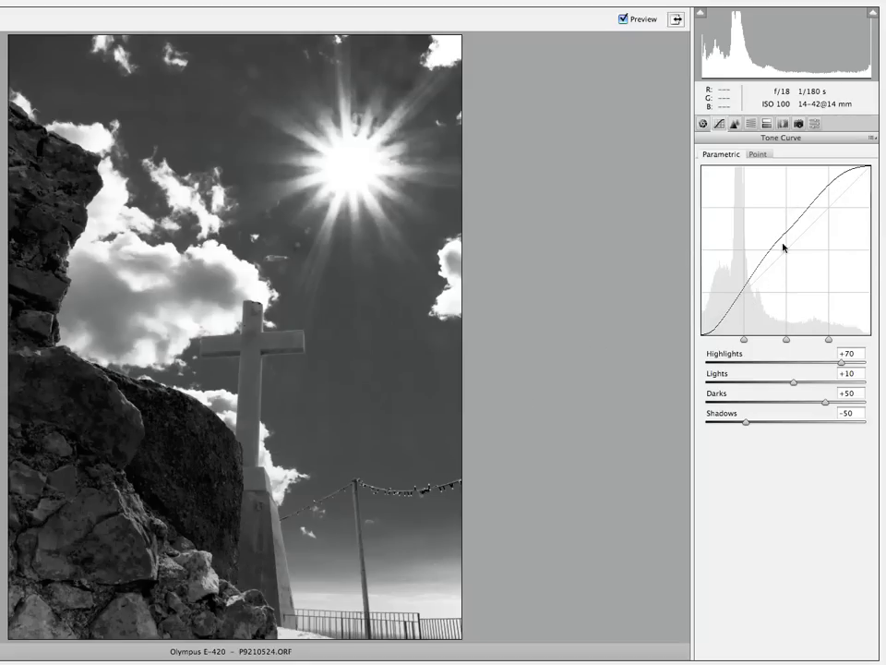
Return to the Basic panel and select the Blacks value of 15.
click(703, 124)
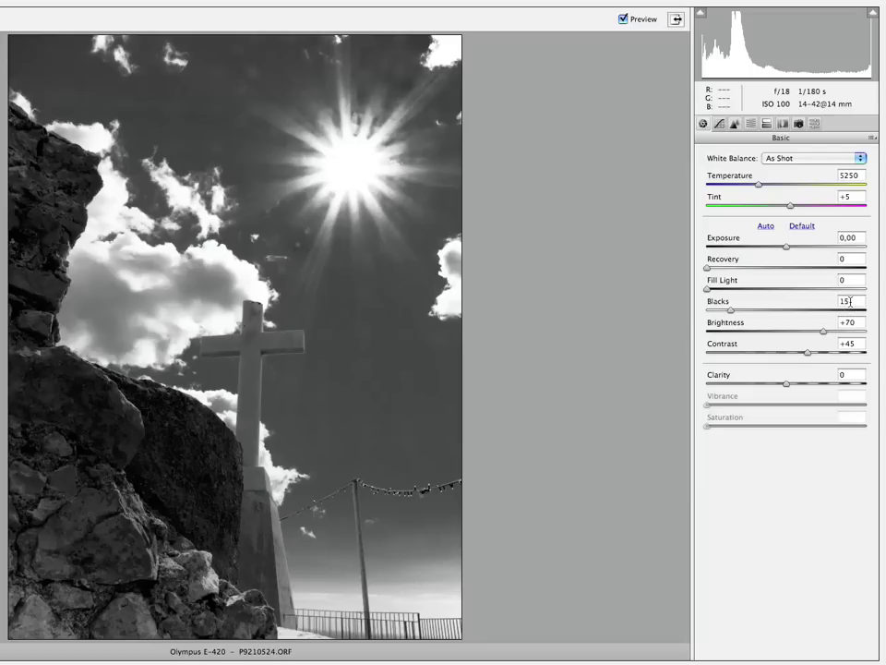
drag(849, 300, 836, 301)
In the Grayscale Mix, try a brighter Blues value, then set Blues back to -85.
click(734, 123)
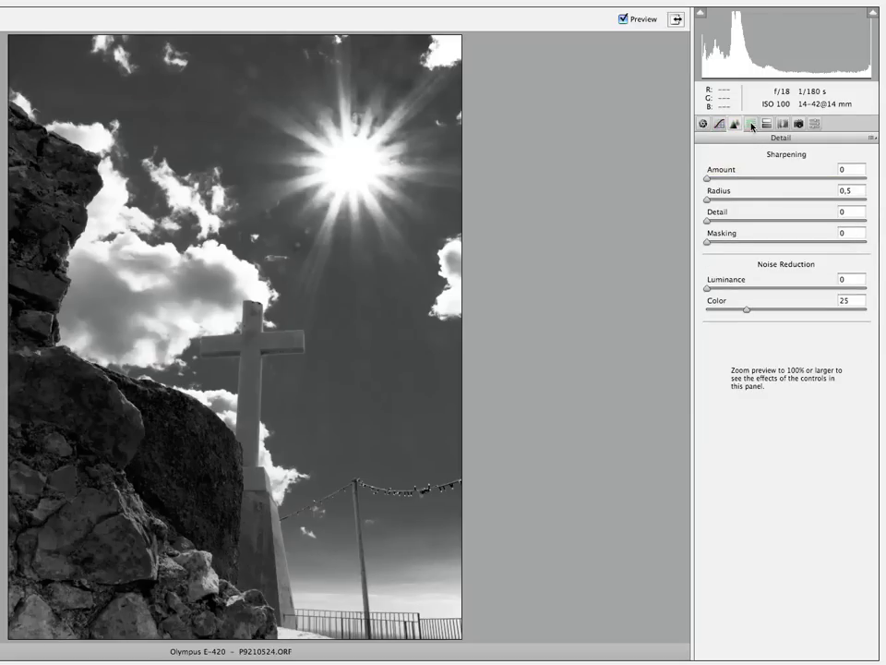
click(751, 125)
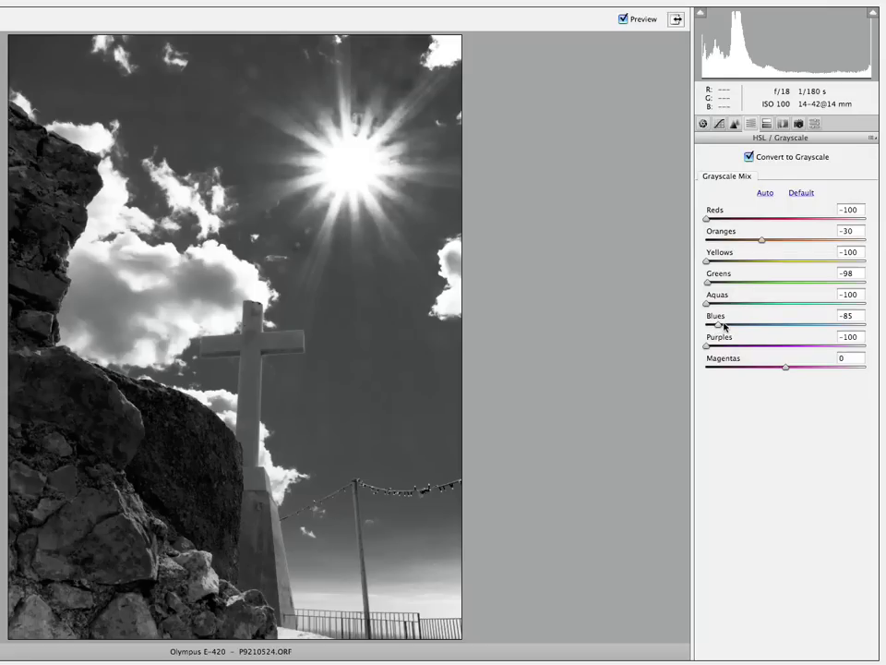
mouse_move(719, 326)
mouse_down()
mouse_move(819, 326)
mouse_move(750, 330)
mouse_up()
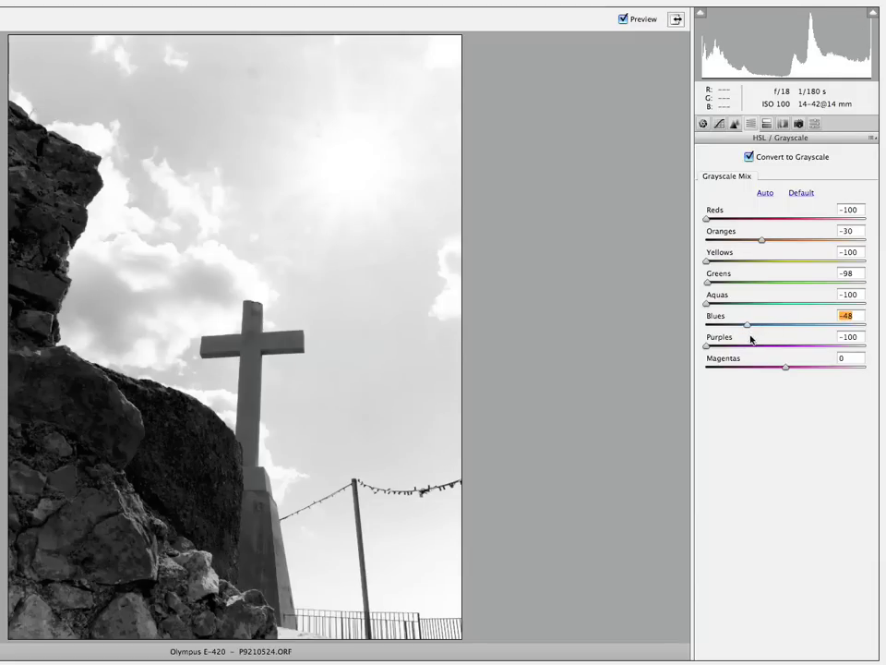
text(-85)
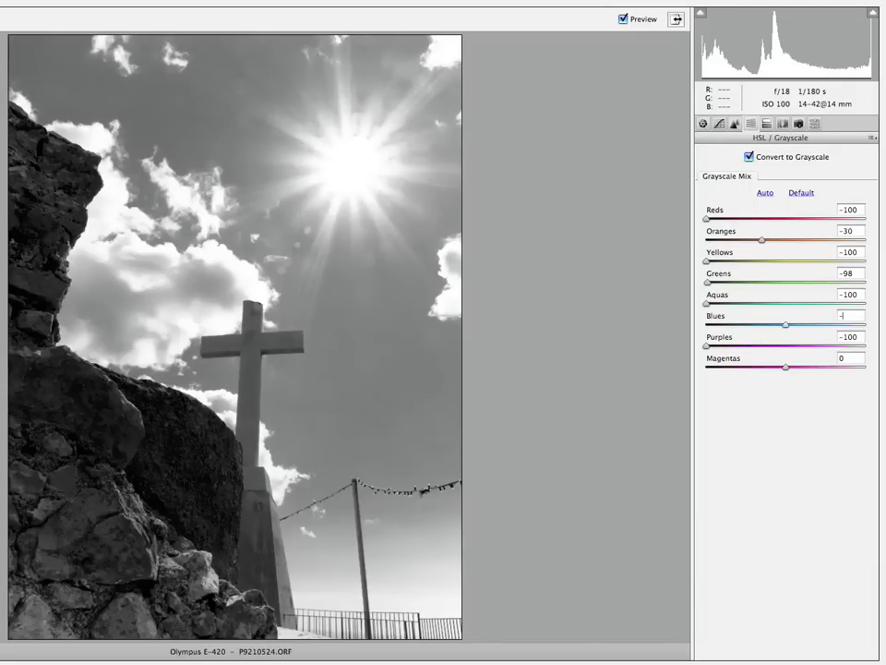
key(Return)
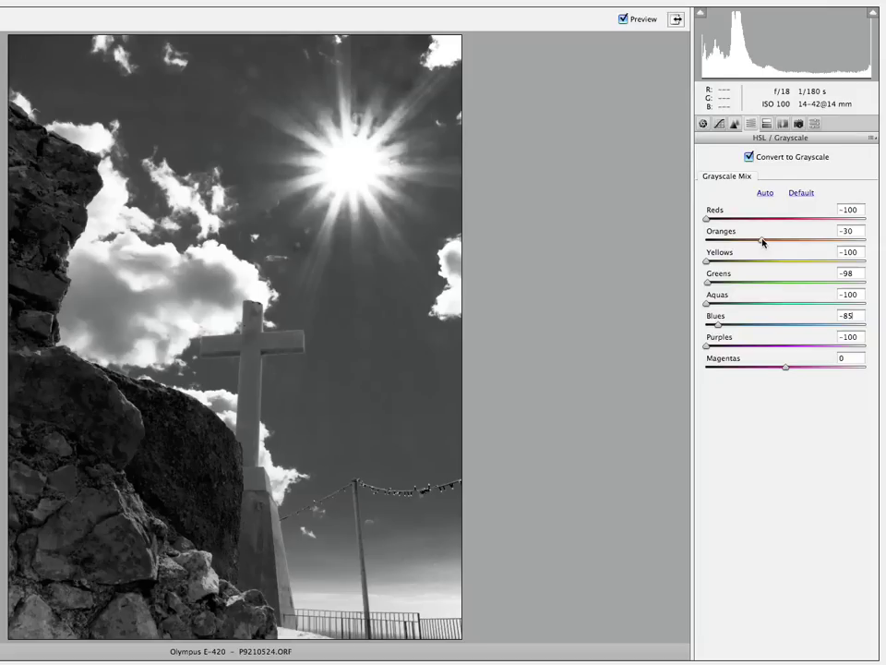
Test Oranges at +61 and -52, settling it at -30.
drag(763, 241, 829, 246)
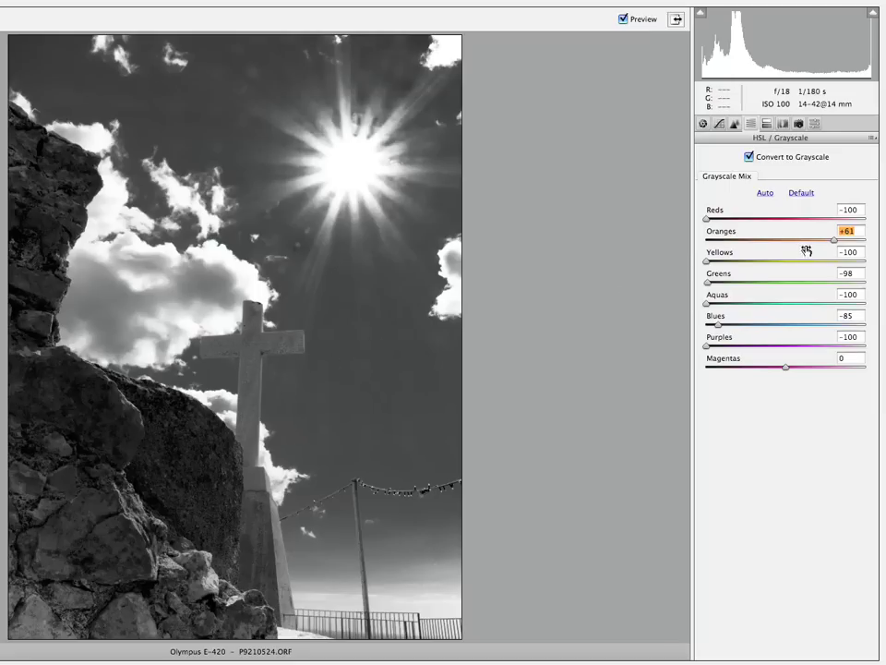
text(30)
drag(810, 242, 746, 241)
text(-)
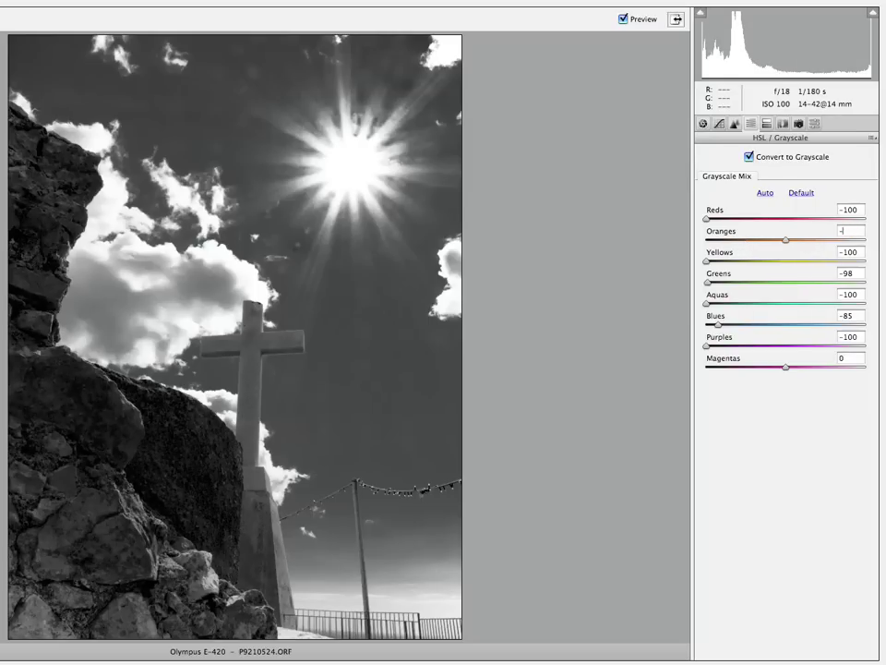
text(30)
Compare Lens Vignetting Amount at almost none, then restore it to +80.
click(781, 125)
click(795, 126)
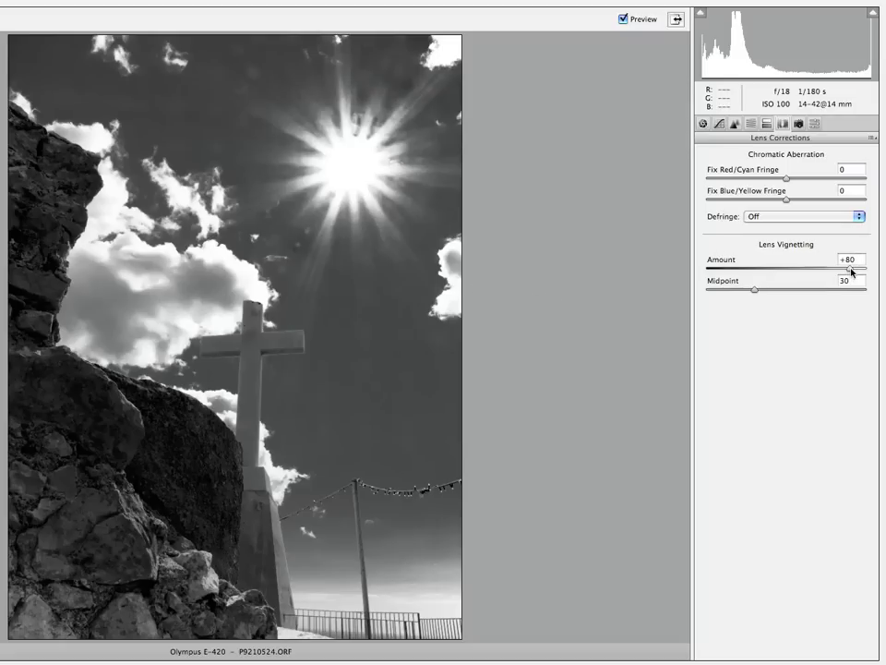
mouse_move(849, 267)
mouse_down()
mouse_move(775, 267)
mouse_move(793, 267)
mouse_move(789, 286)
mouse_up()
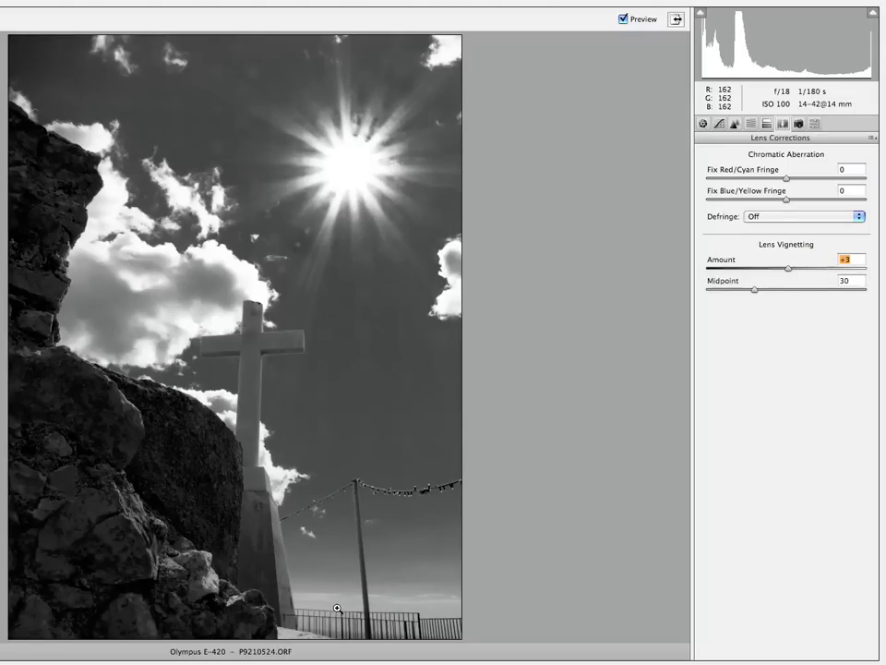
text(80)
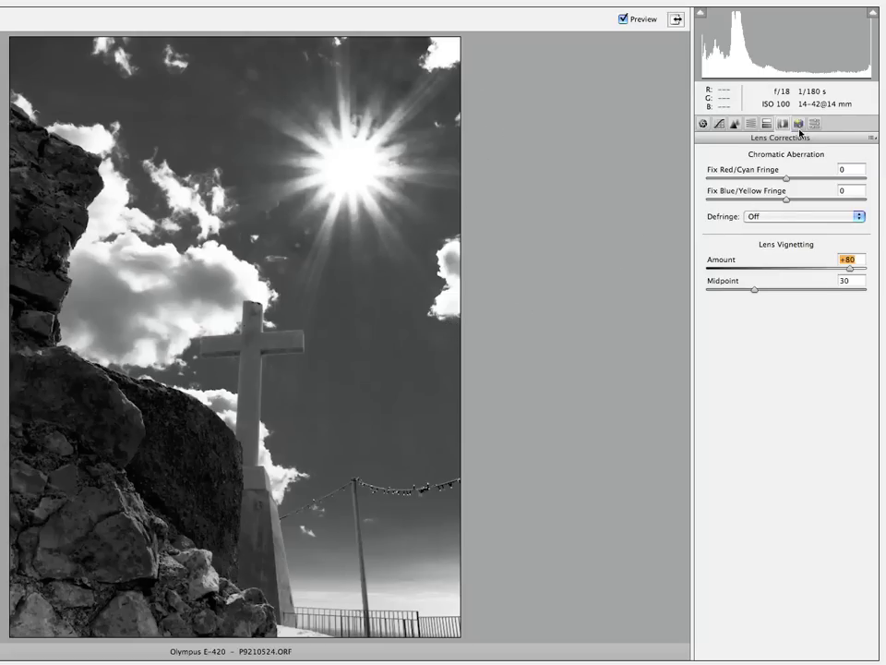
Try much darker tone-curve Highlights (-27, -55), then settle Highlights at +63 and return to Basic.
click(720, 124)
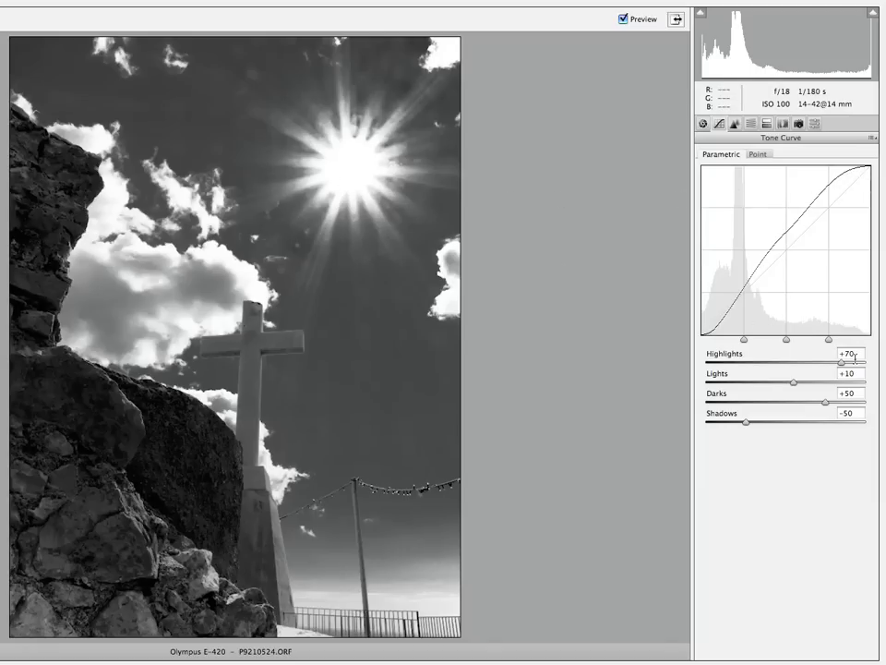
drag(841, 364, 765, 366)
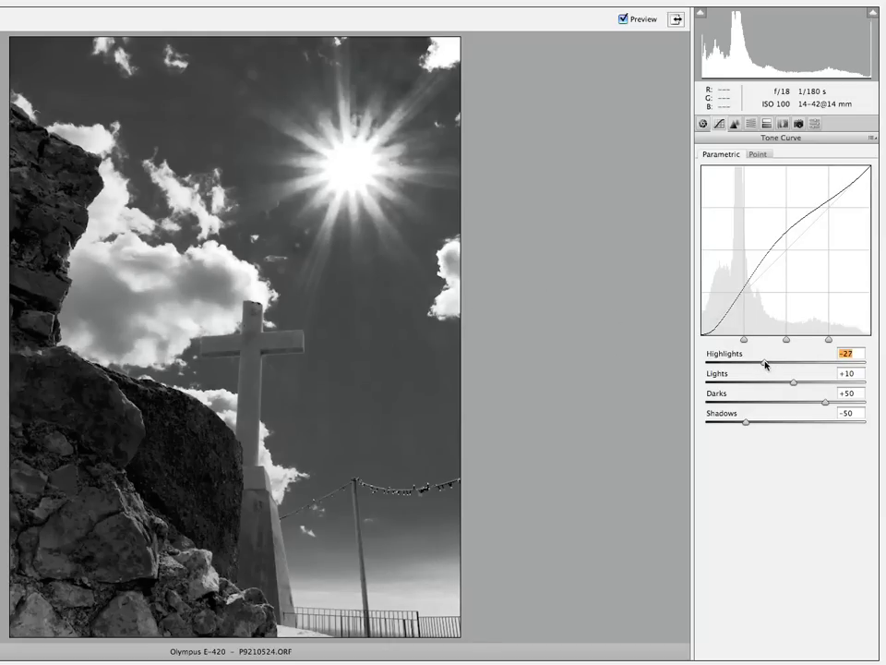
drag(765, 363, 742, 365)
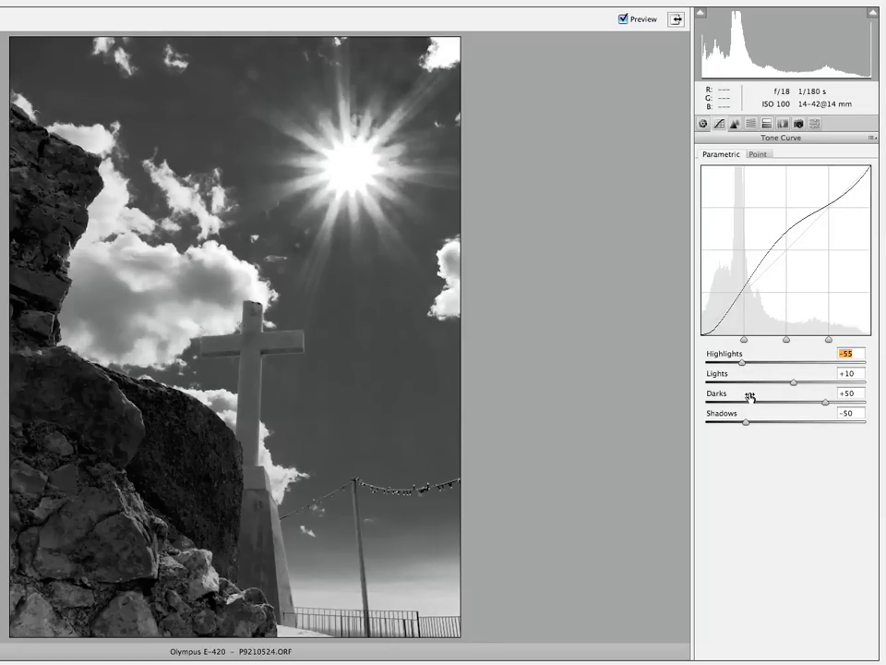
drag(743, 363, 836, 362)
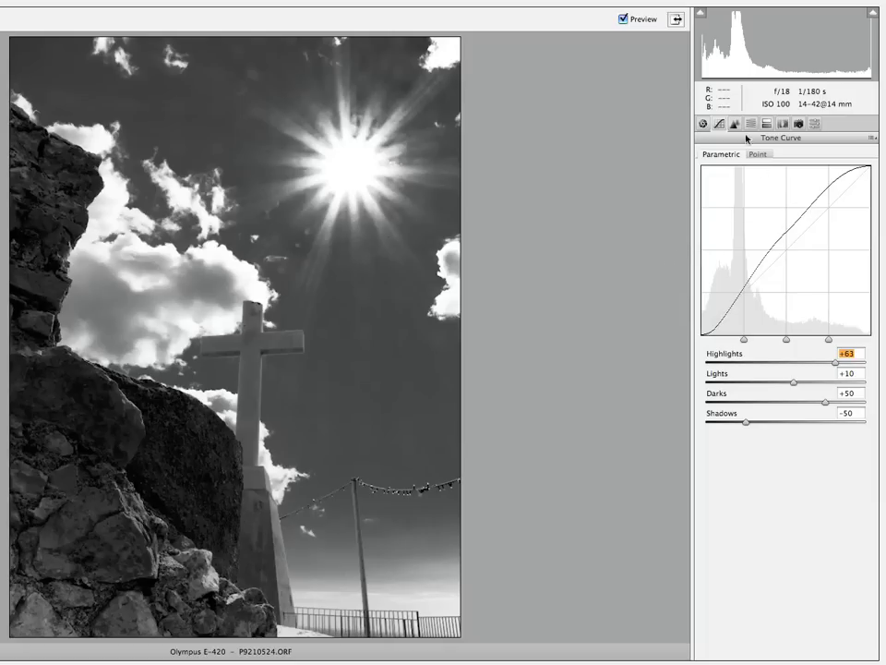
click(703, 124)
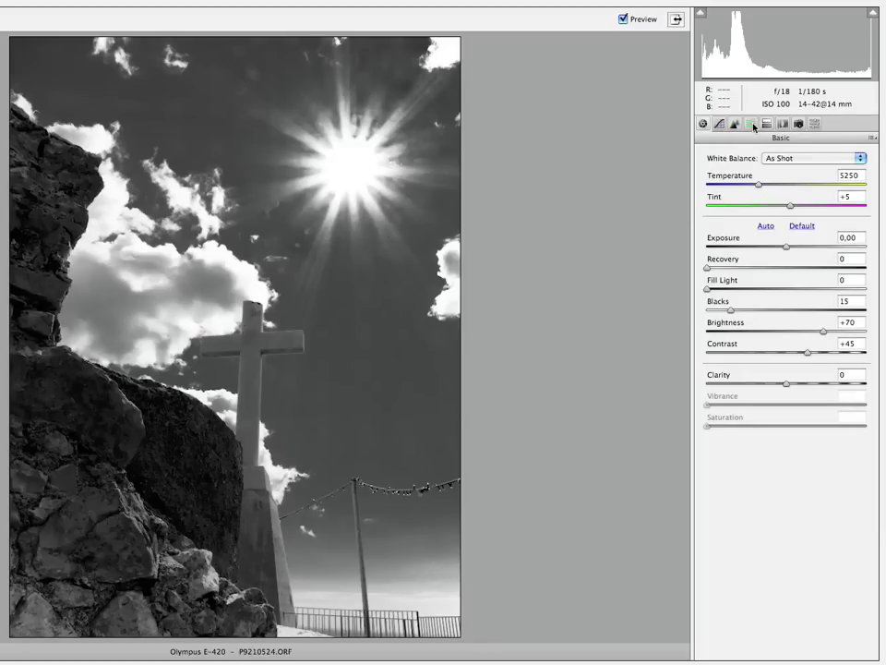
click(753, 124)
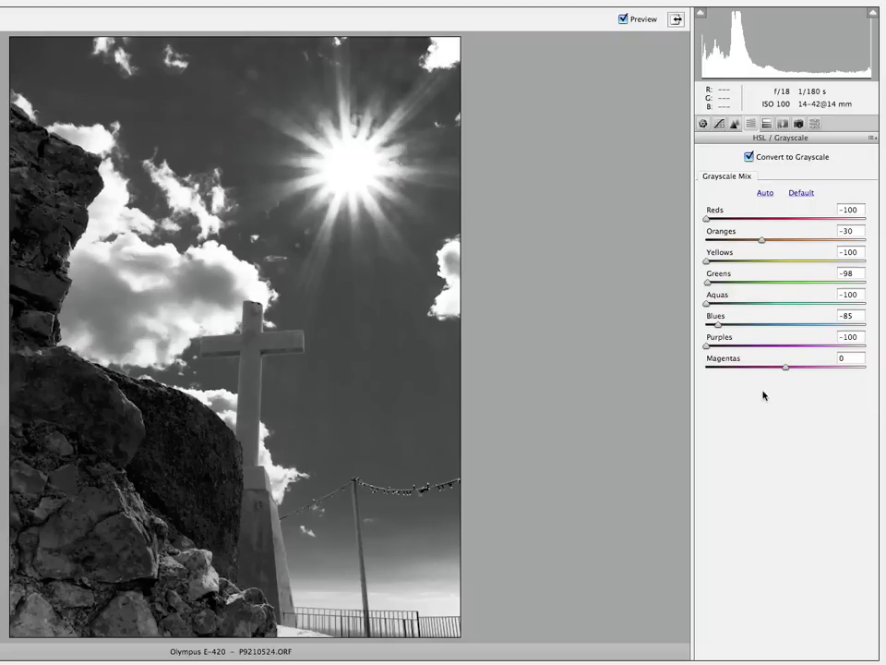
click(720, 125)
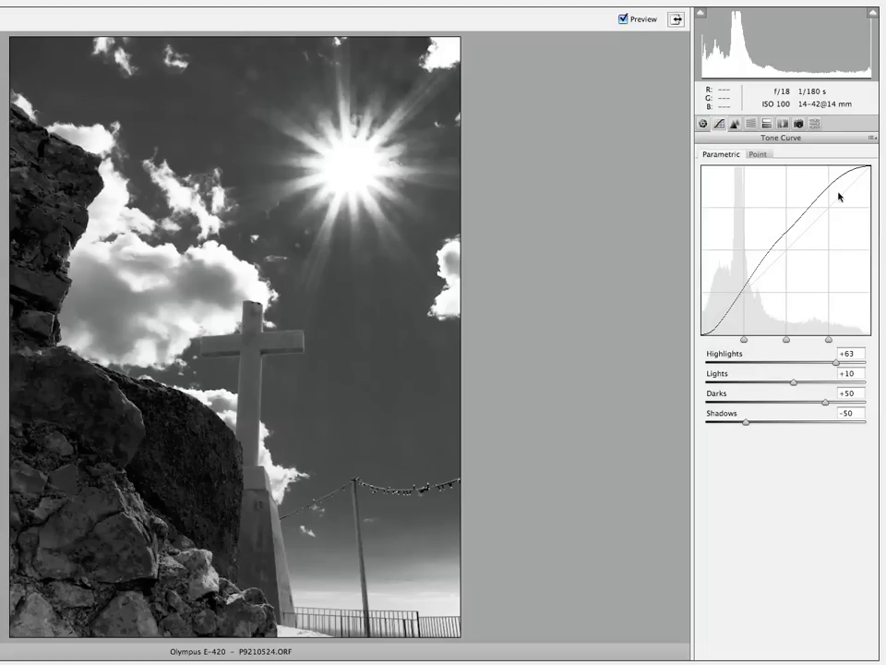